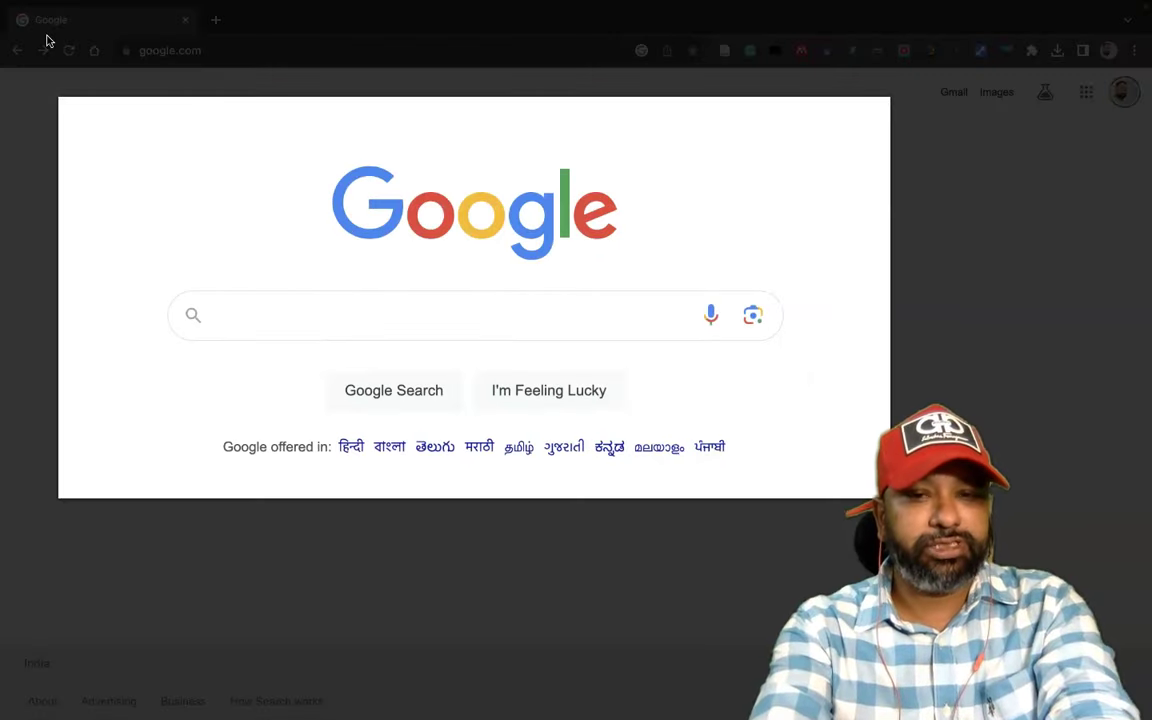
Step: Search Google for 'you.com'
text(you.com)
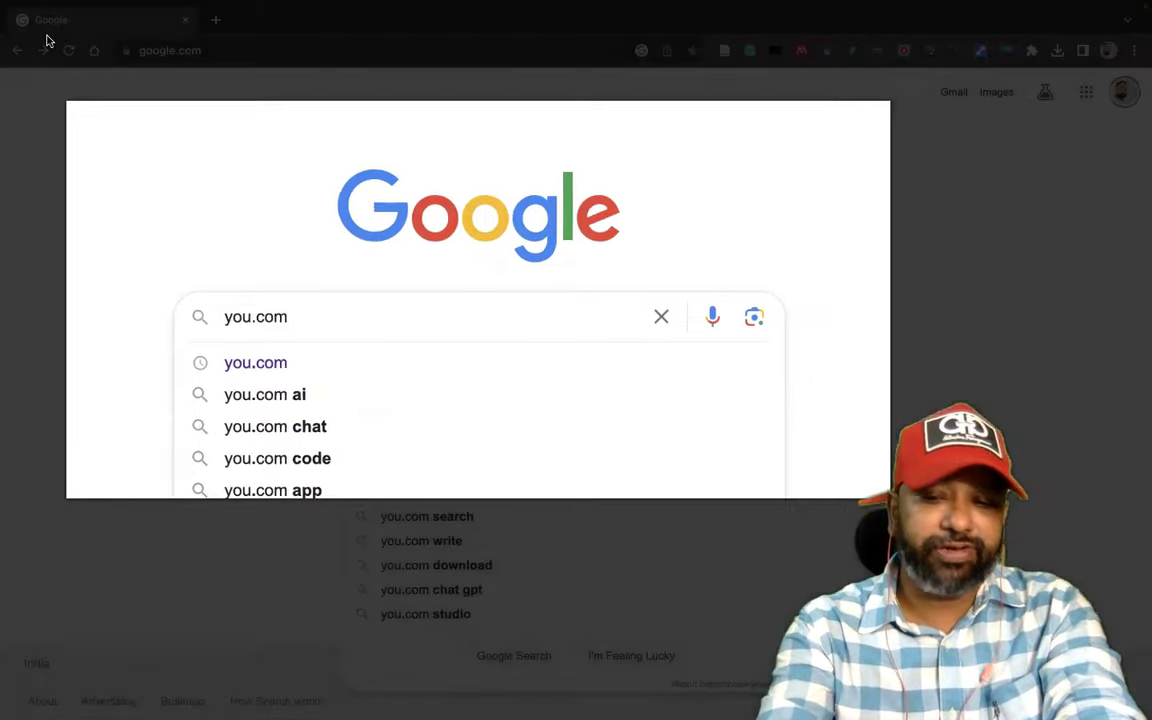
key(Return)
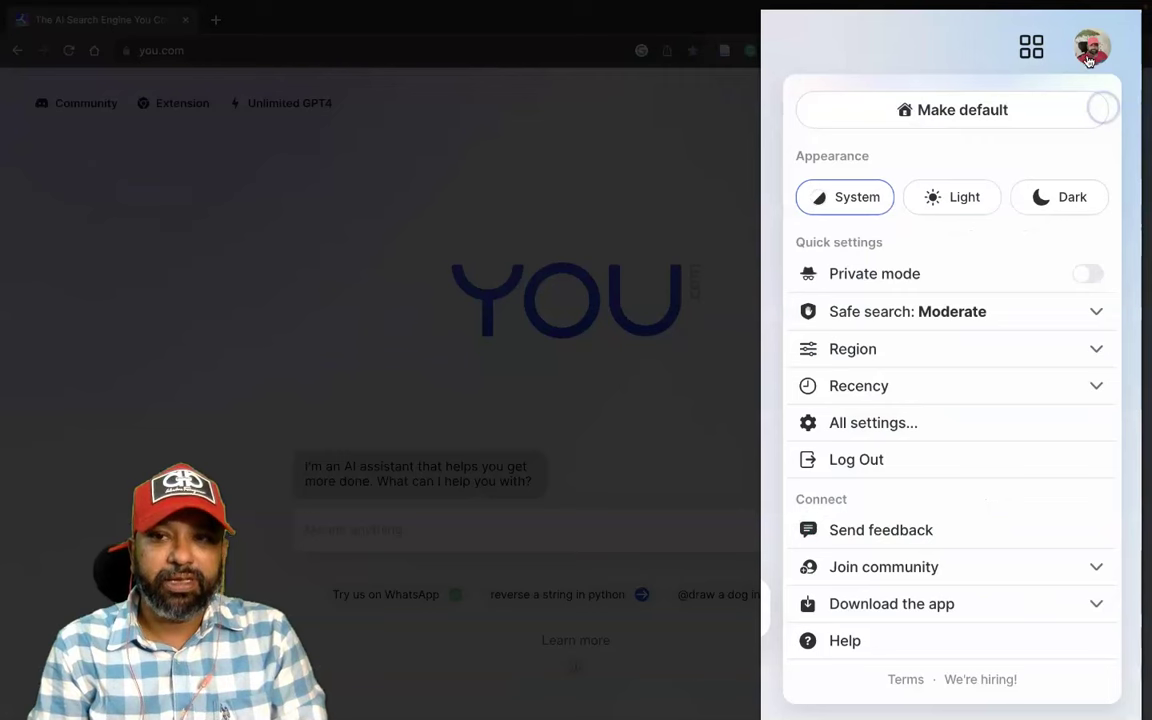
Step: Switch the You.com appearance from Dark back to Light, view Safe search options, and close the menu
click(1103, 105)
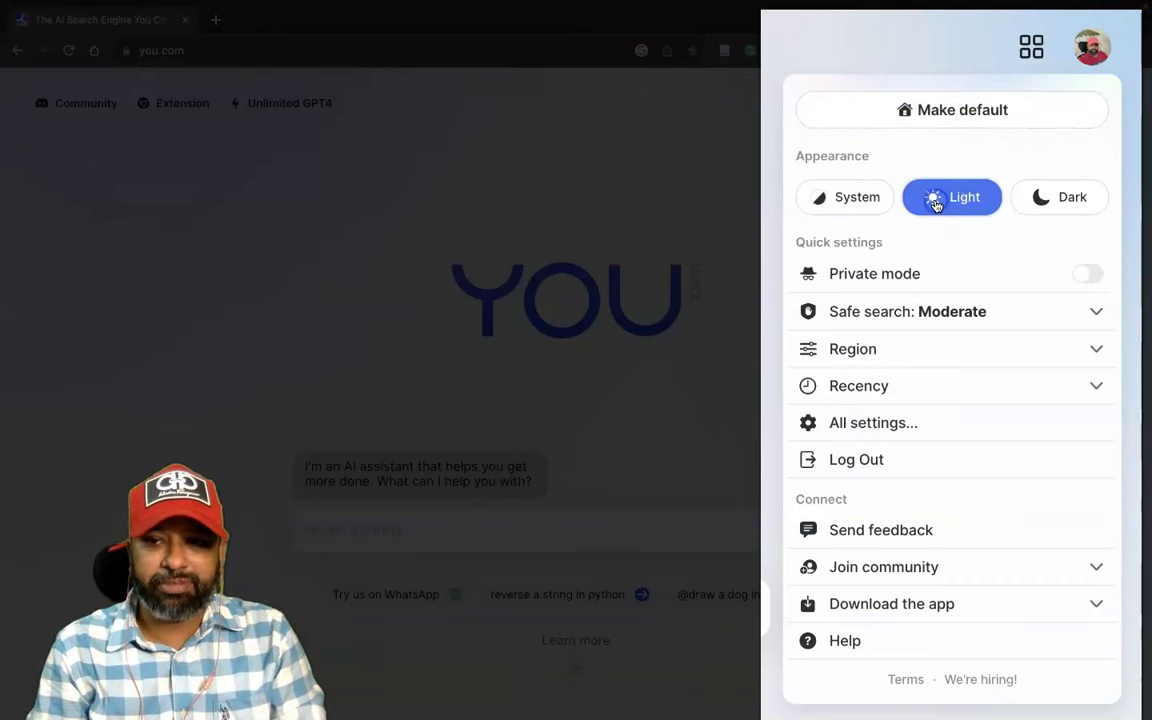
click(1066, 194)
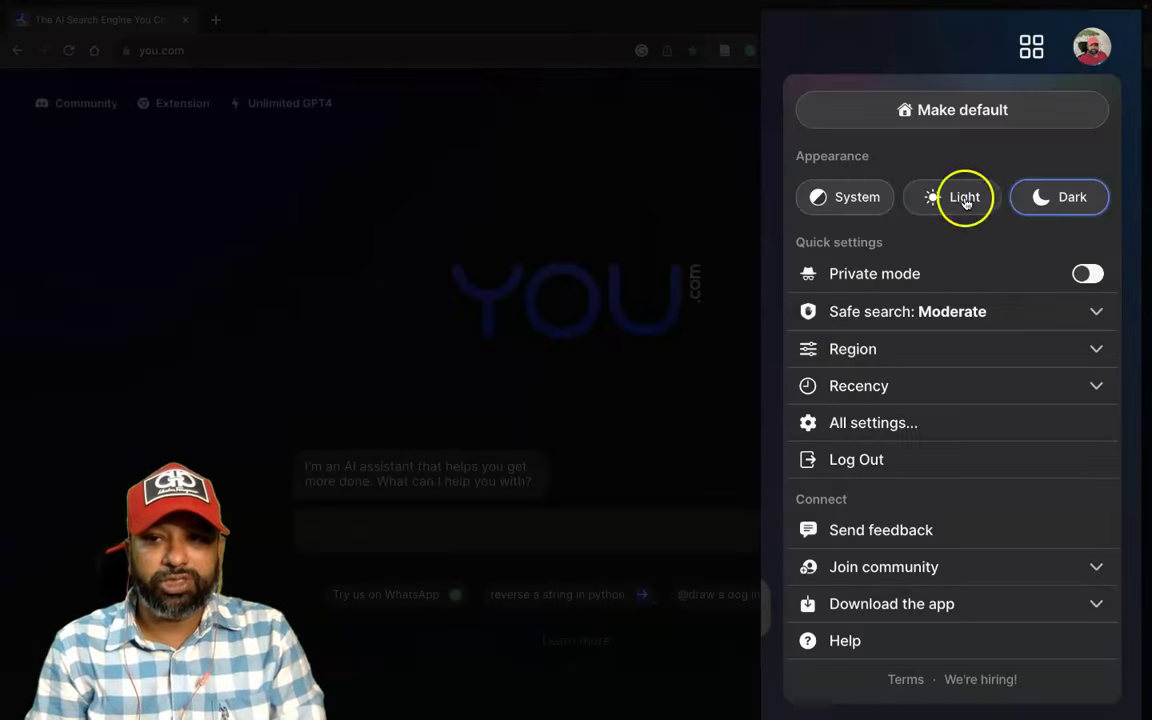
click(963, 200)
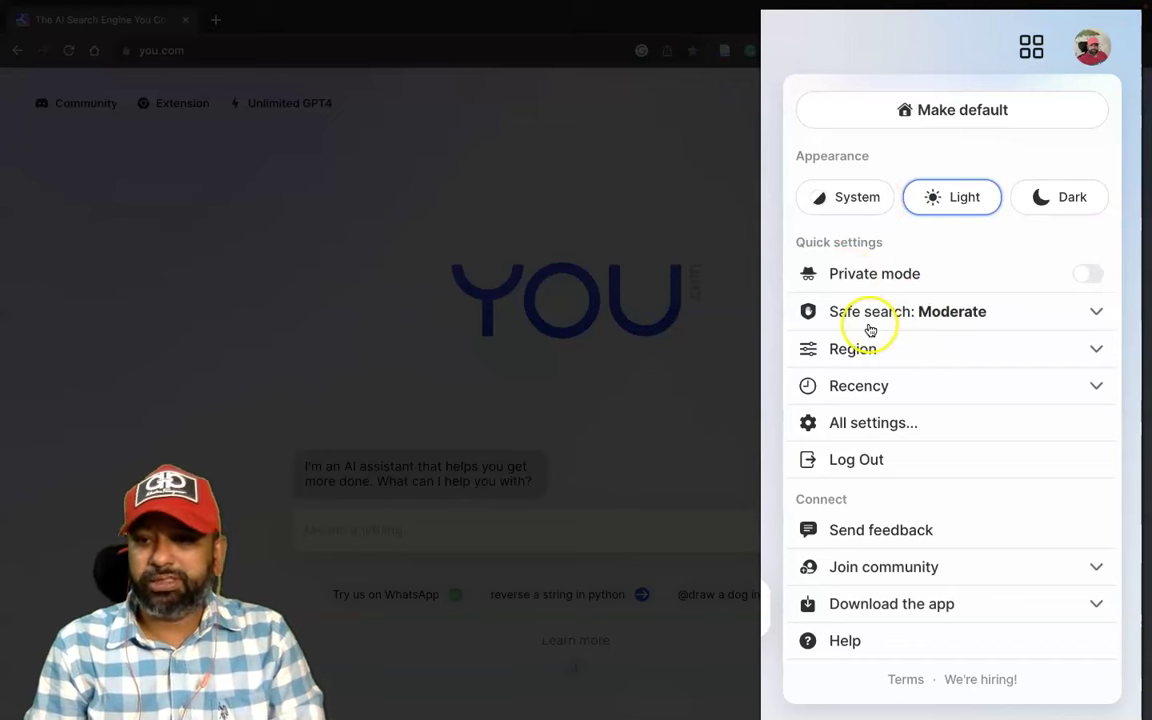
click(1086, 312)
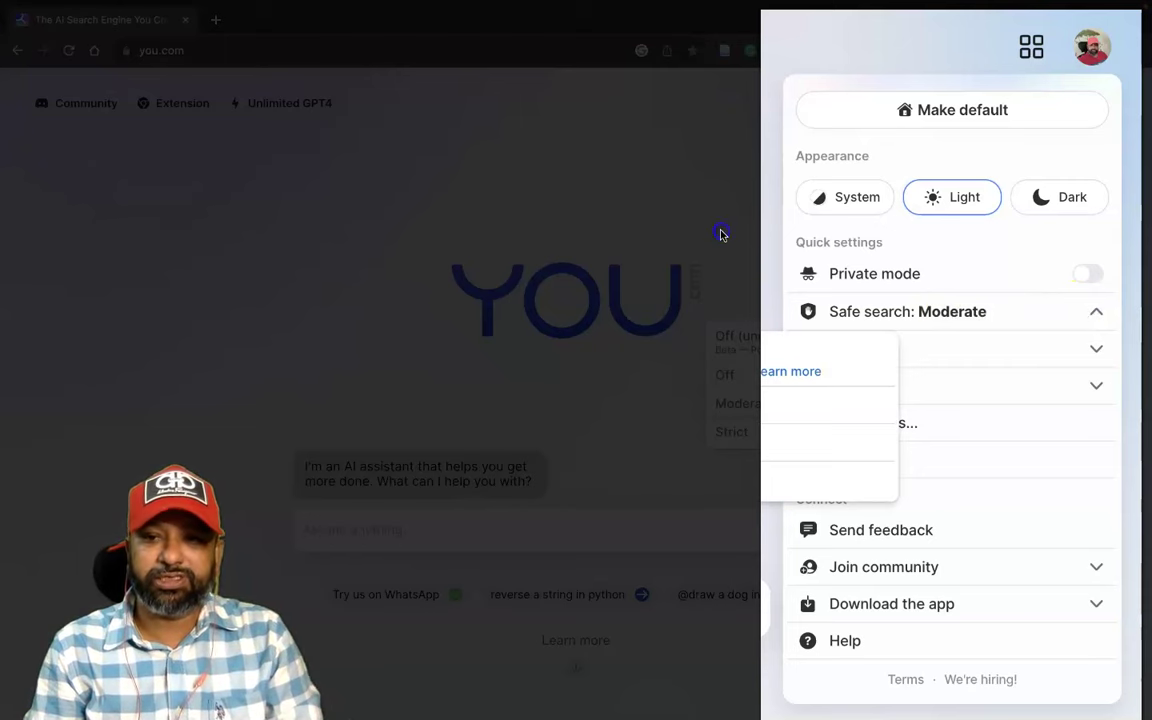
click(768, 273)
click(1097, 63)
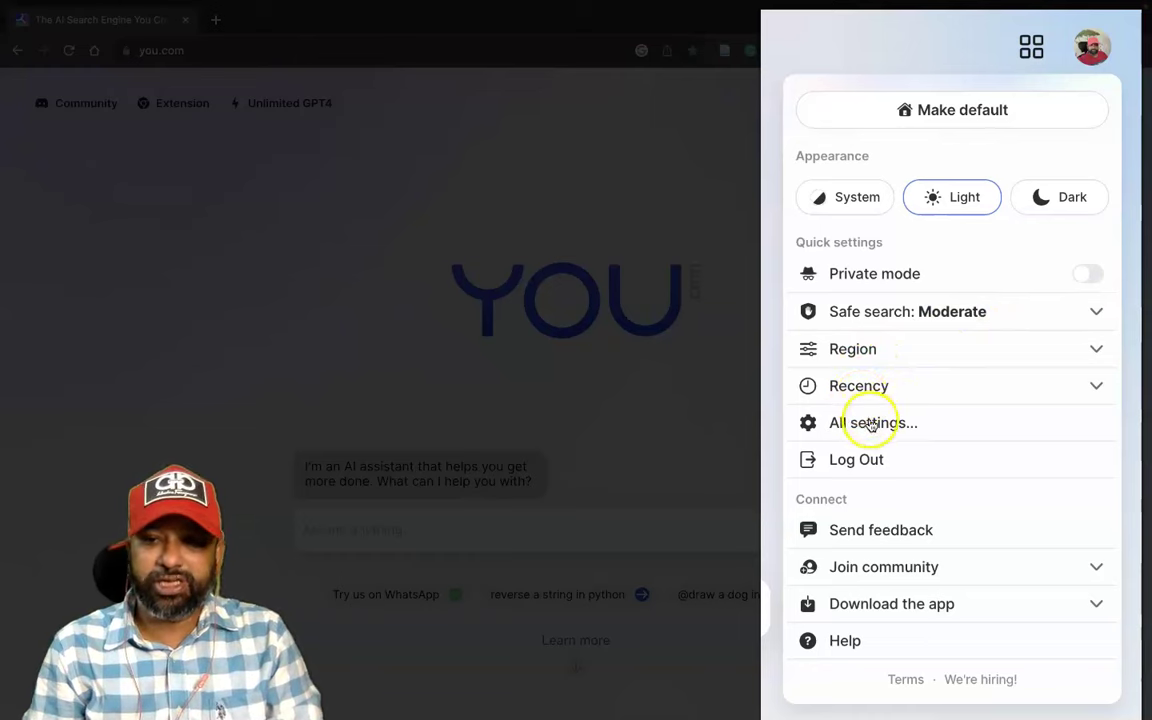
click(630, 187)
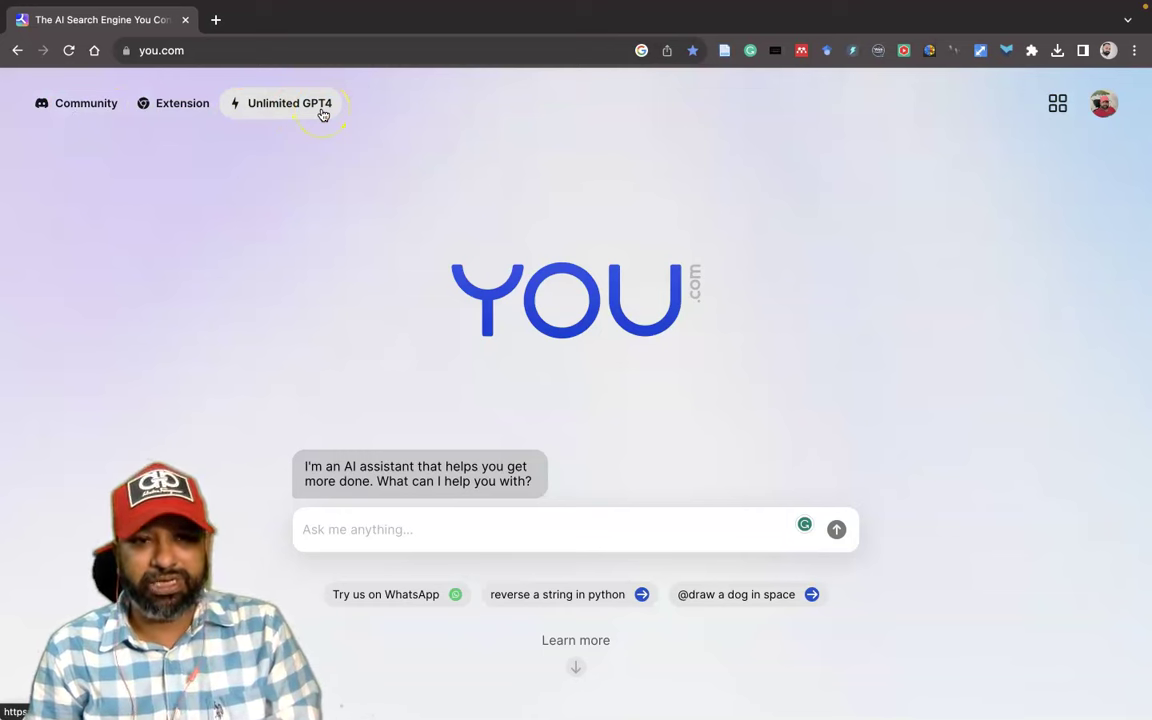
Step: Ask the assistant 'what is mobile learning?'
click(325, 531)
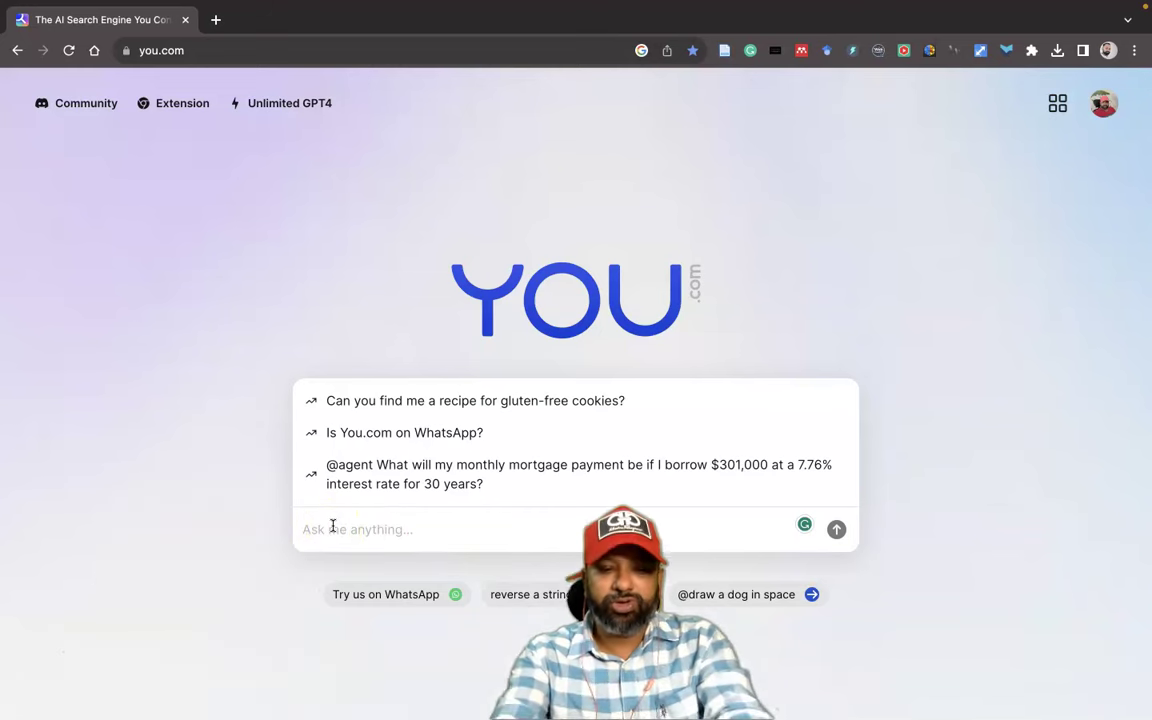
text(what is)
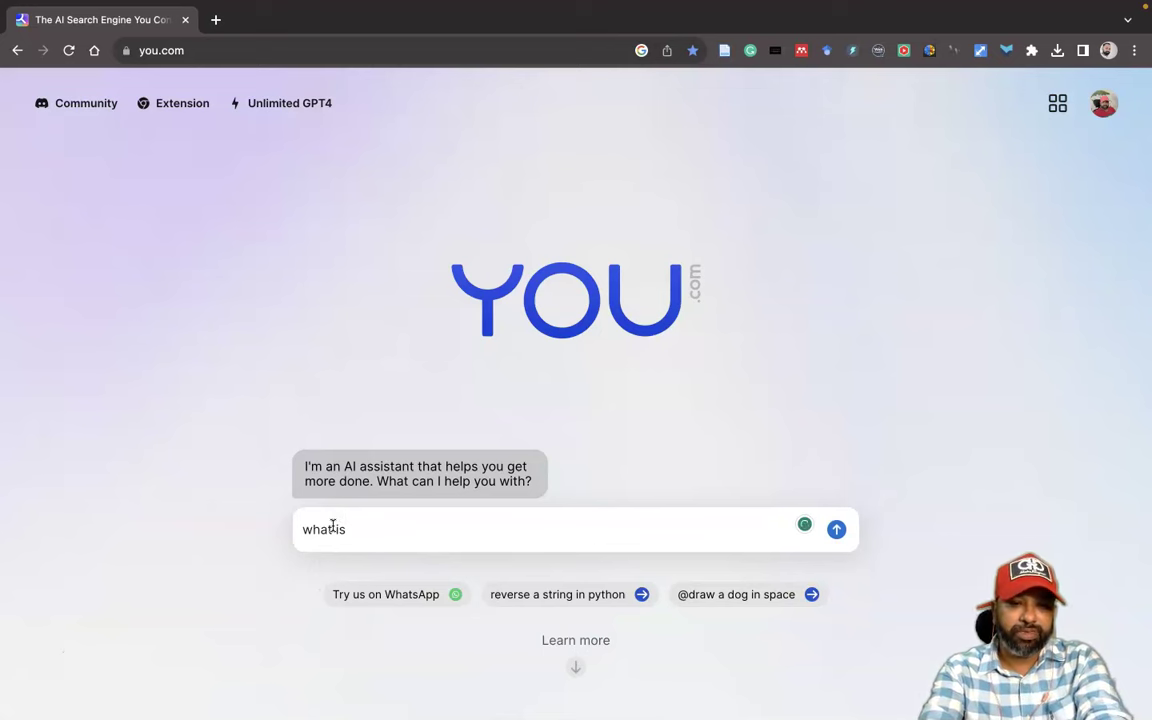
text( mobile learning)
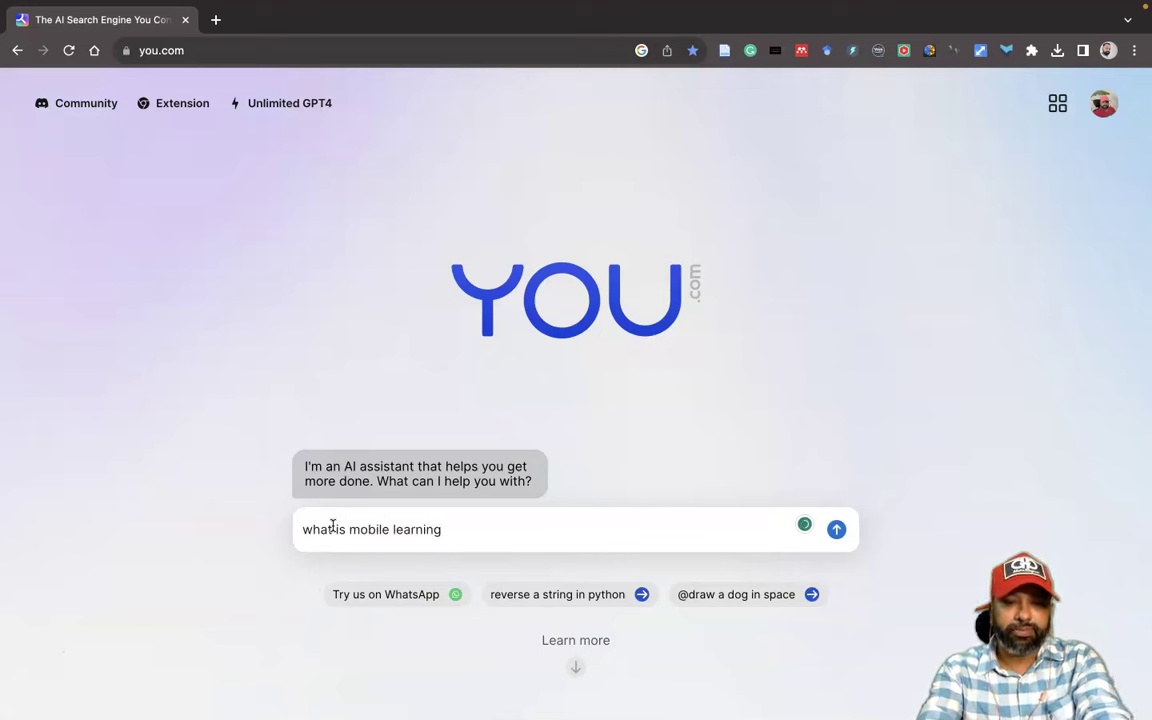
text(?)
click(353, 513)
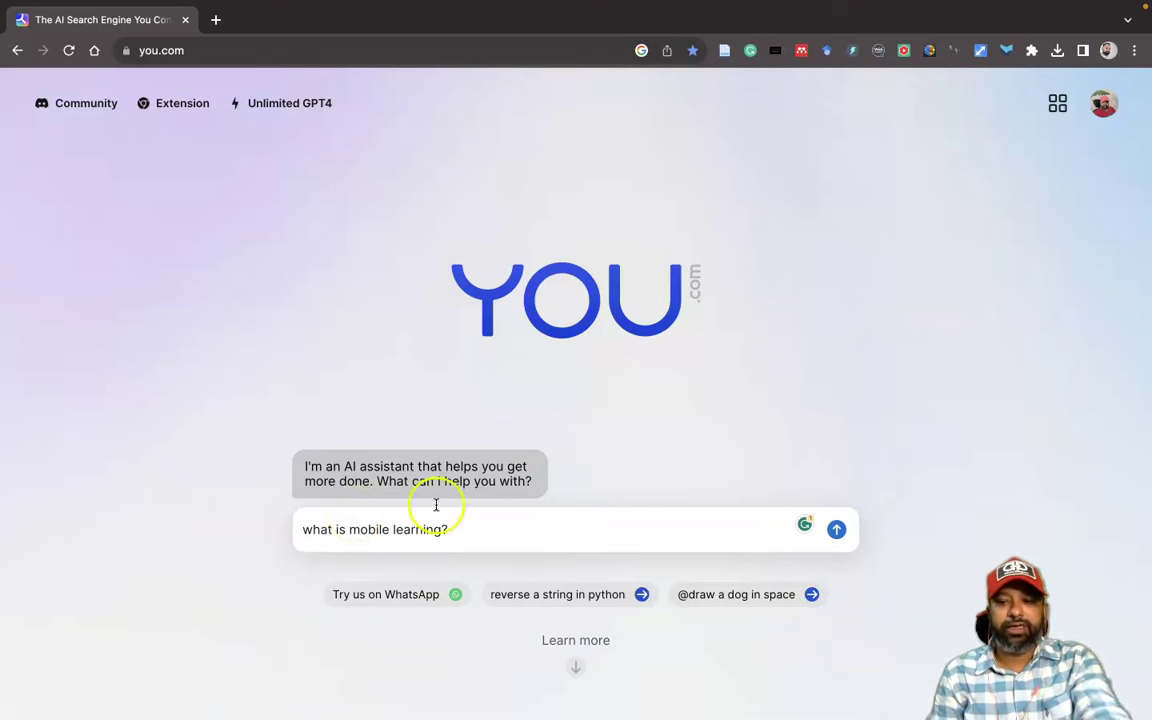
click(836, 532)
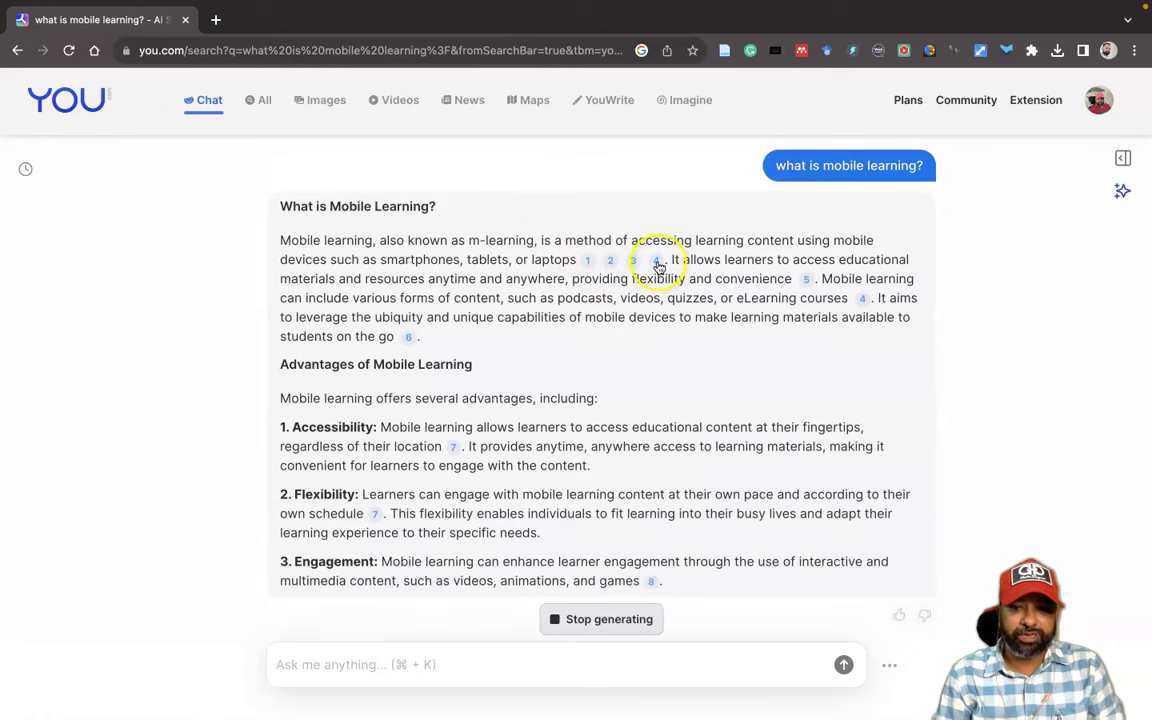
Step: Scroll through the mobile learning answer as it finishes, then back to the top
scroll(694, 301, down, 3)
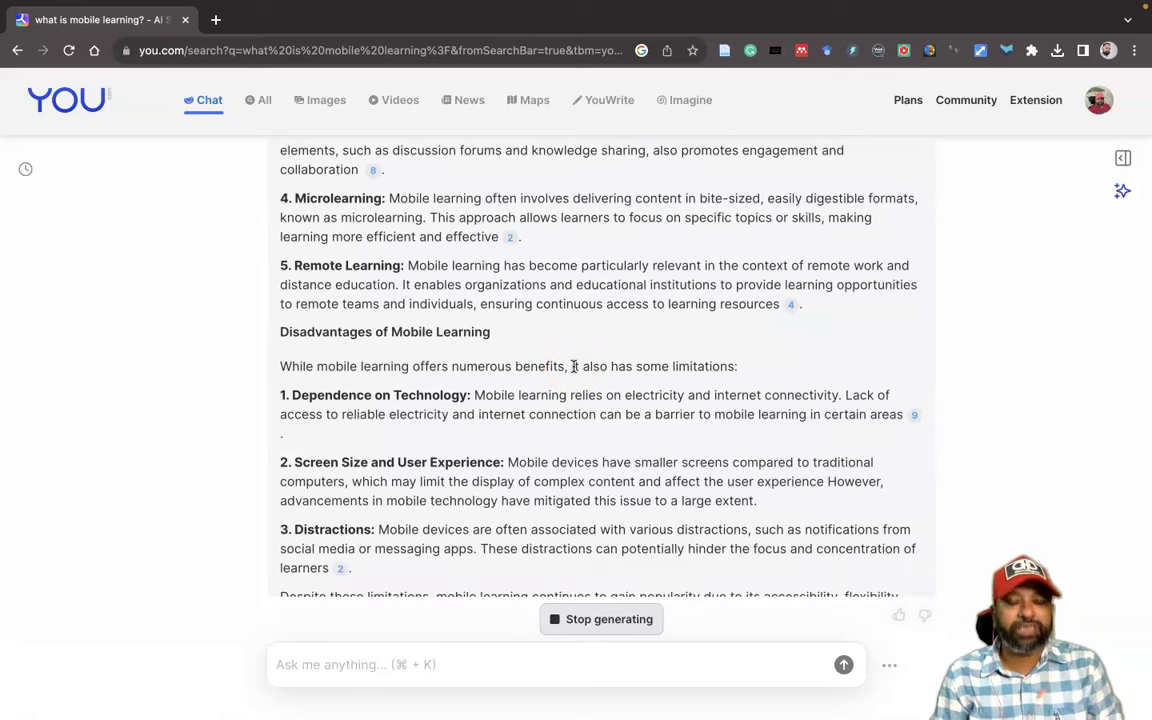
scroll(573, 366, up, 10)
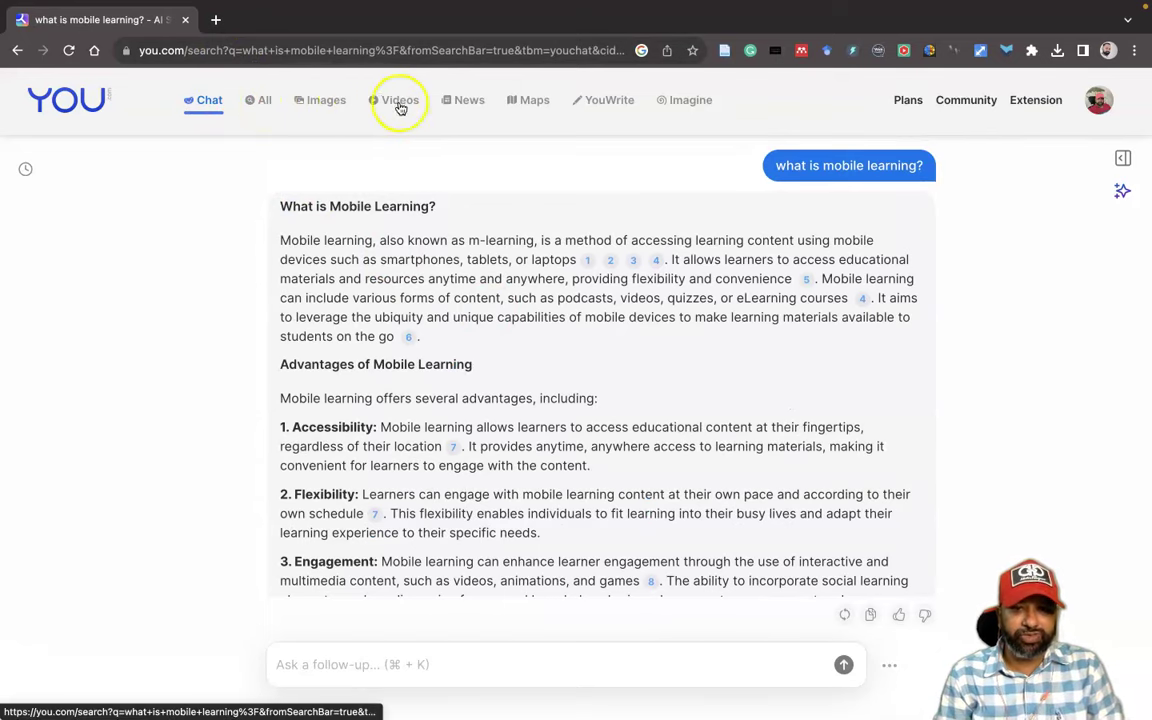
Step: View the All web results, then return to the Chat answer
click(263, 104)
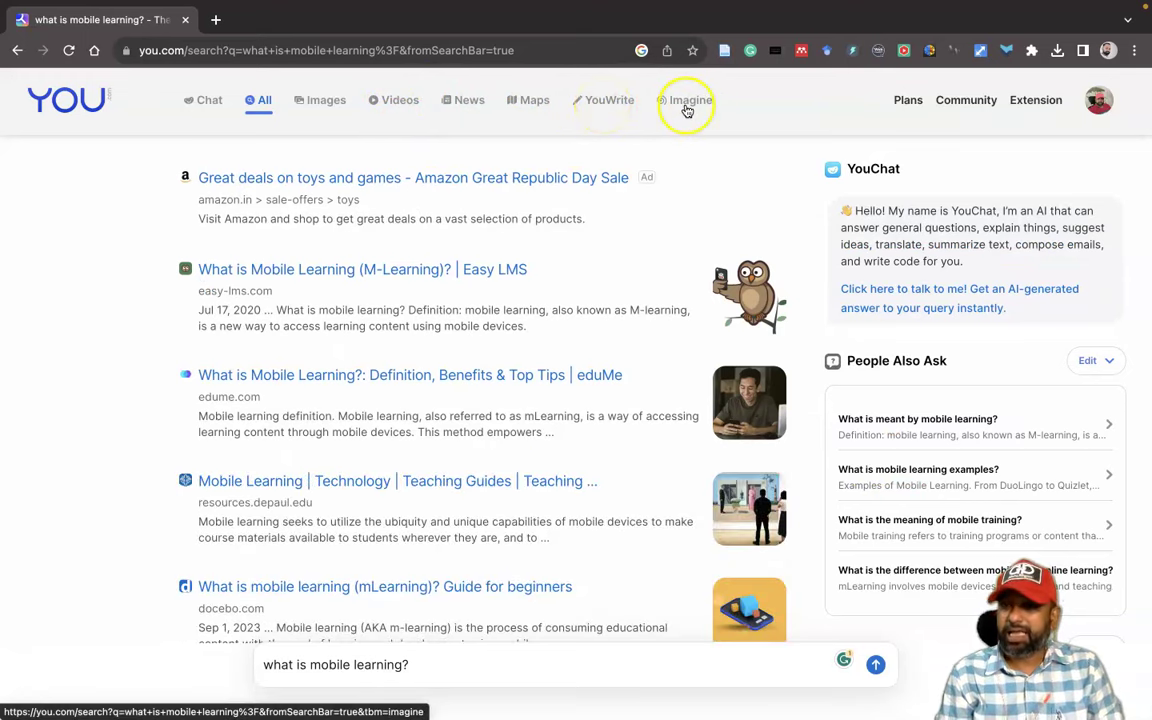
click(203, 100)
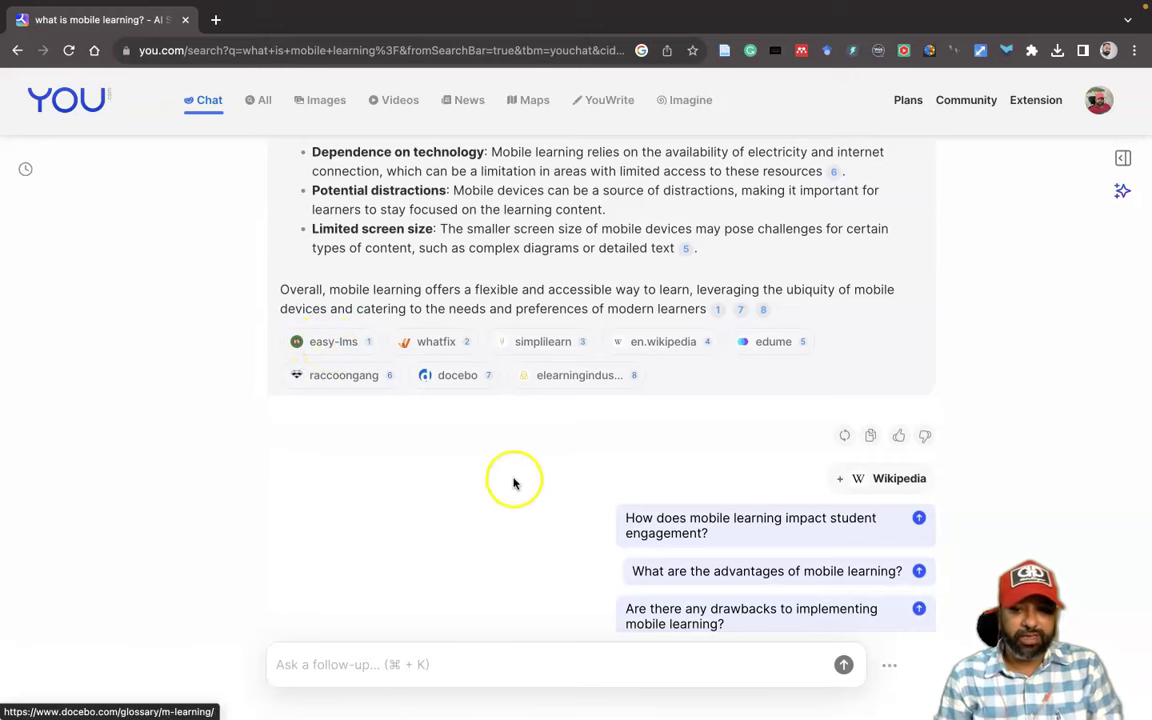
Step: Ask the follow-up 'how can we use a mobile leanring strategies in t...' about classroom use
scroll(512, 481, down, 1)
click(300, 665)
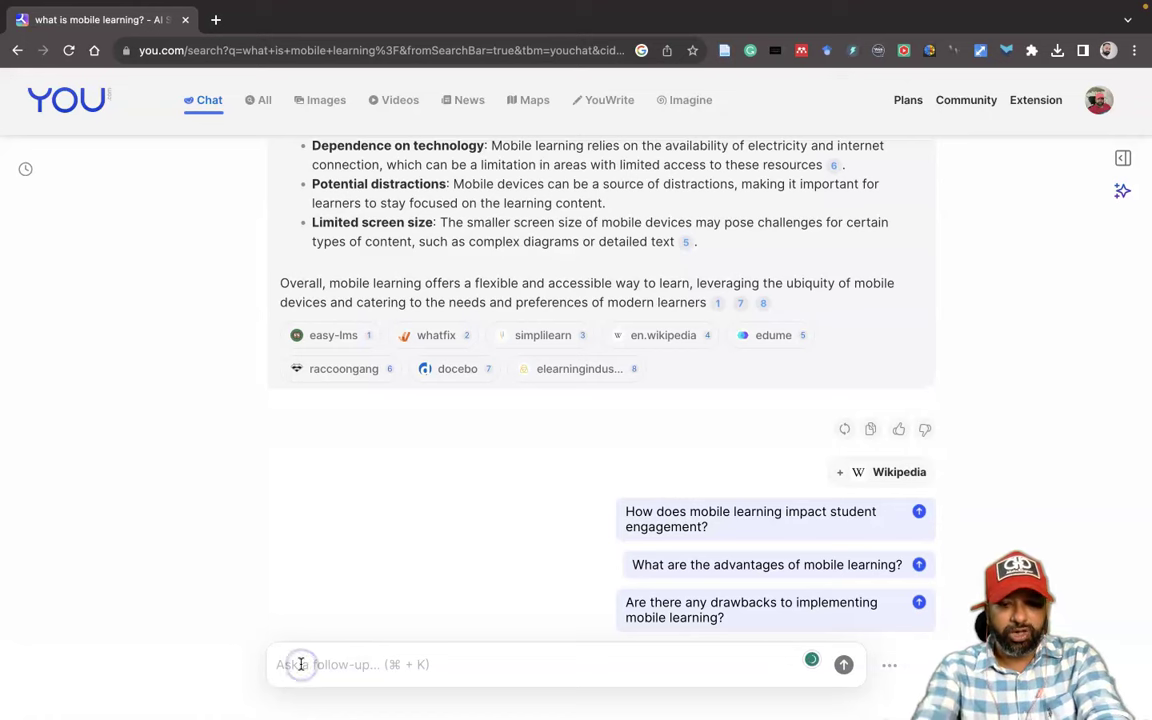
text(how)
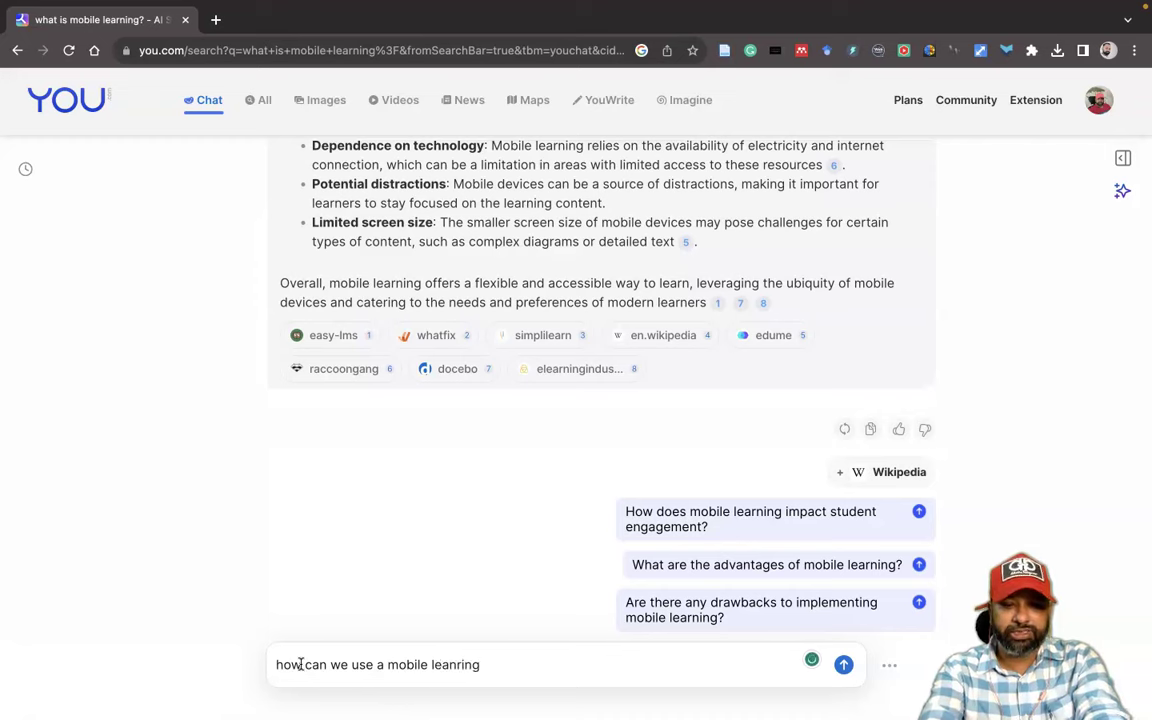
text(can we use a mobile leanring strategies in the classroom)
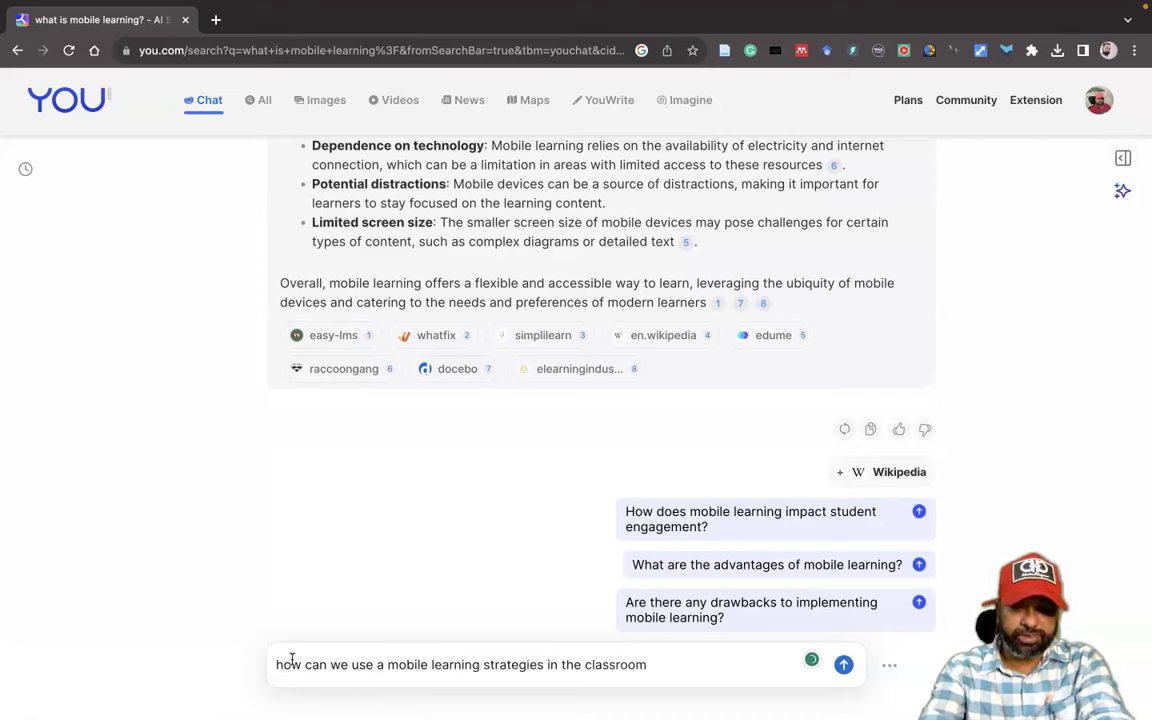
key(Return)
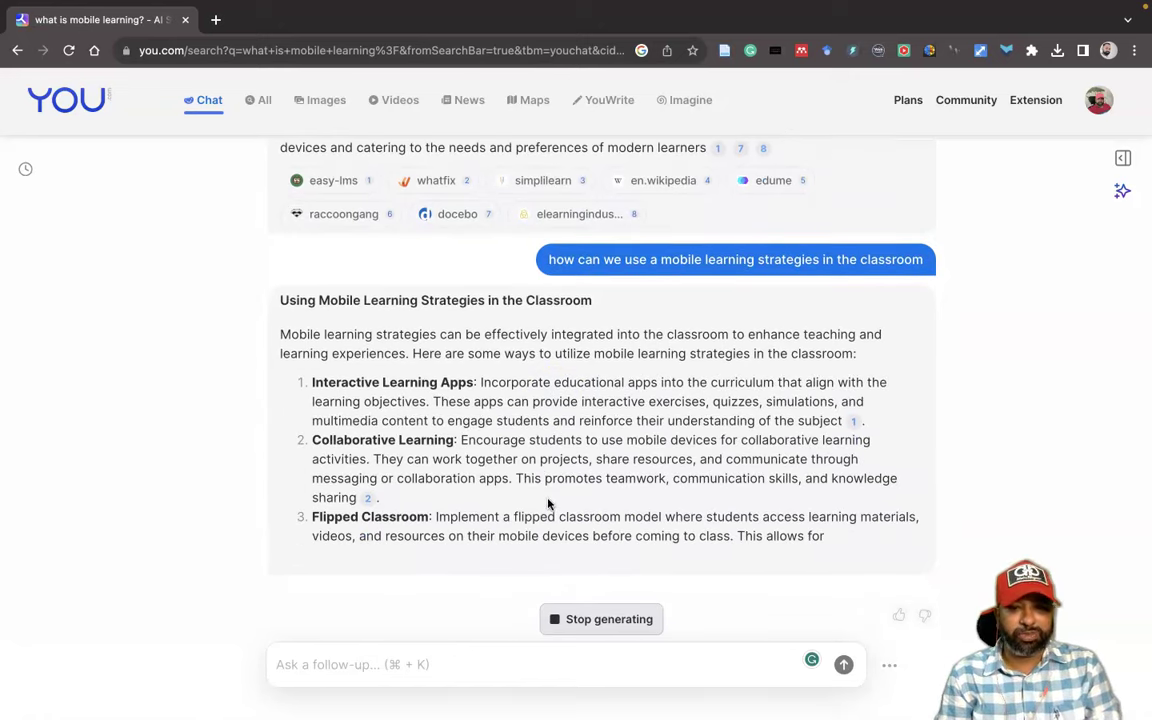
Step: Scroll down to read all eight classroom strategies once the answer completes
click(593, 414)
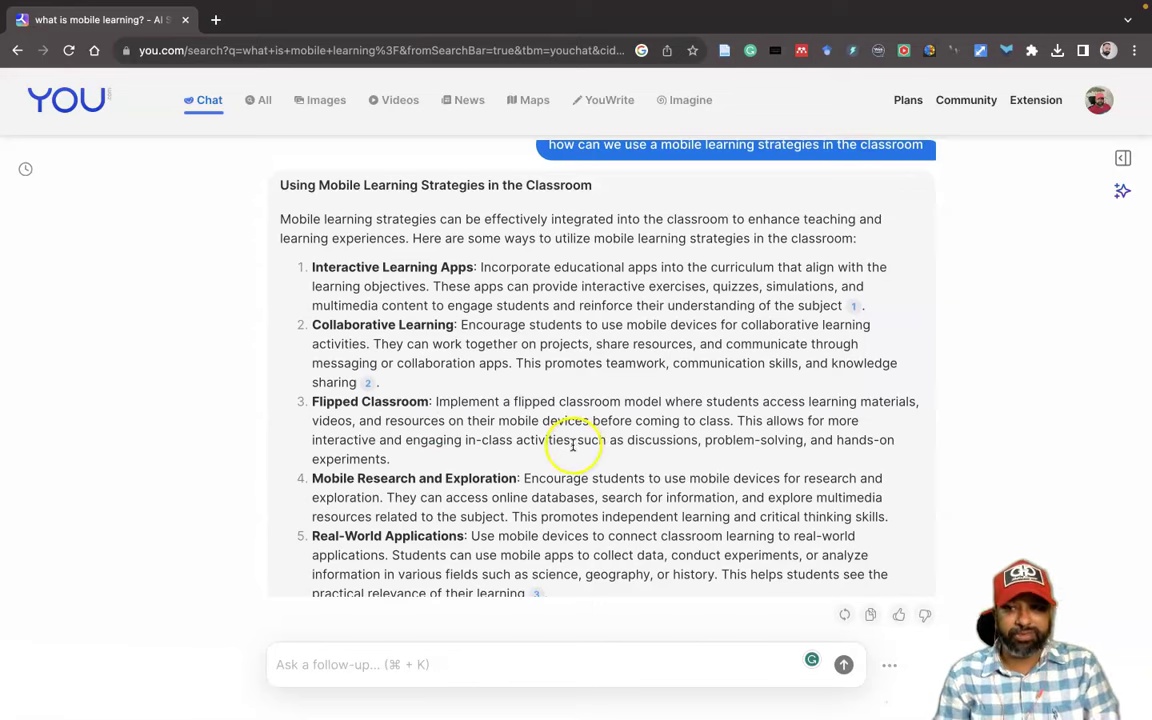
scroll(571, 442, down, 5)
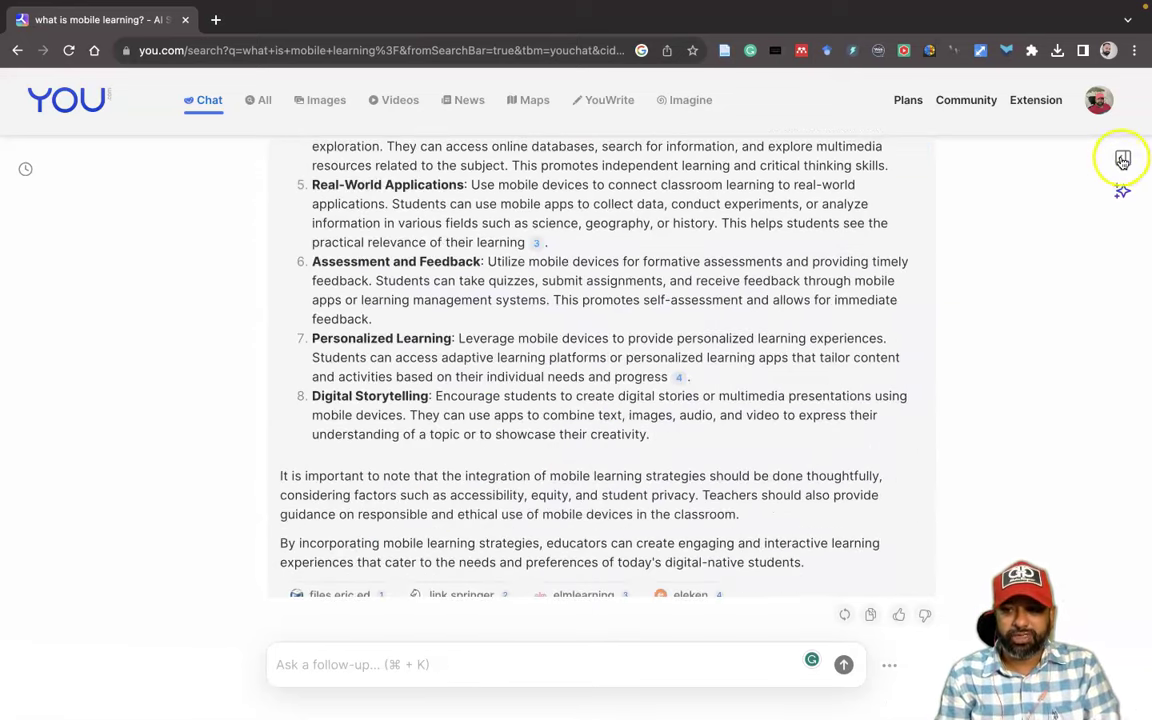
click(1122, 158)
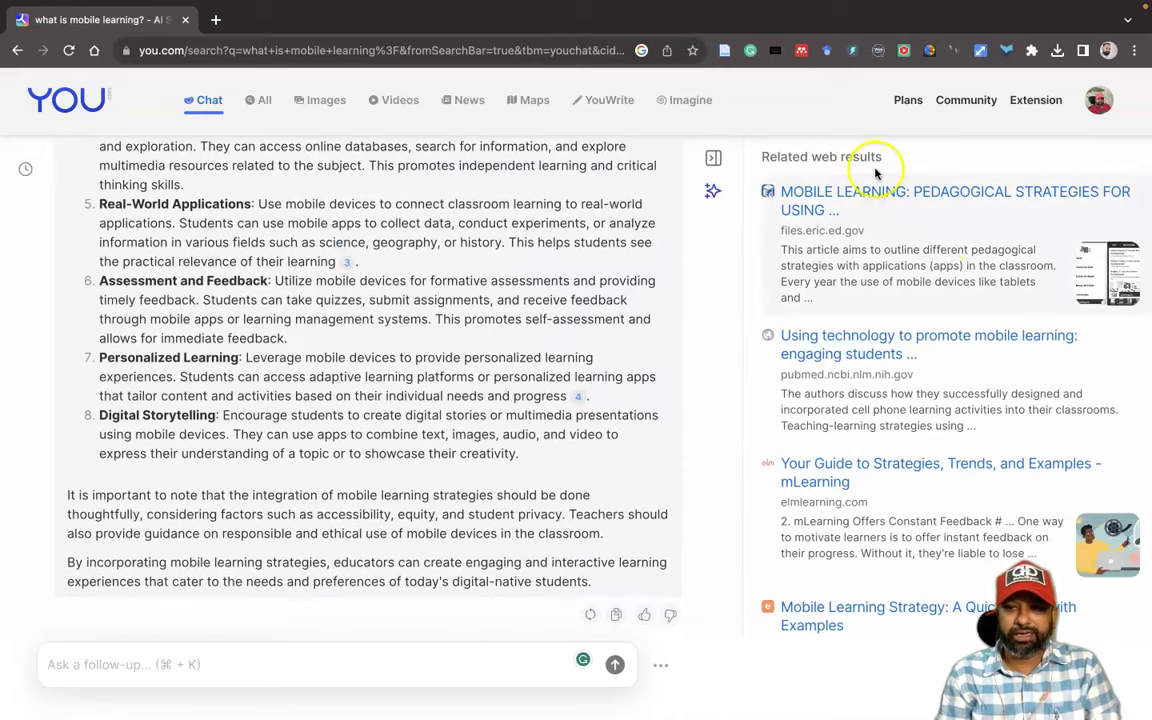
scroll(943, 240, down, 3)
scroll(943, 238, down, 6)
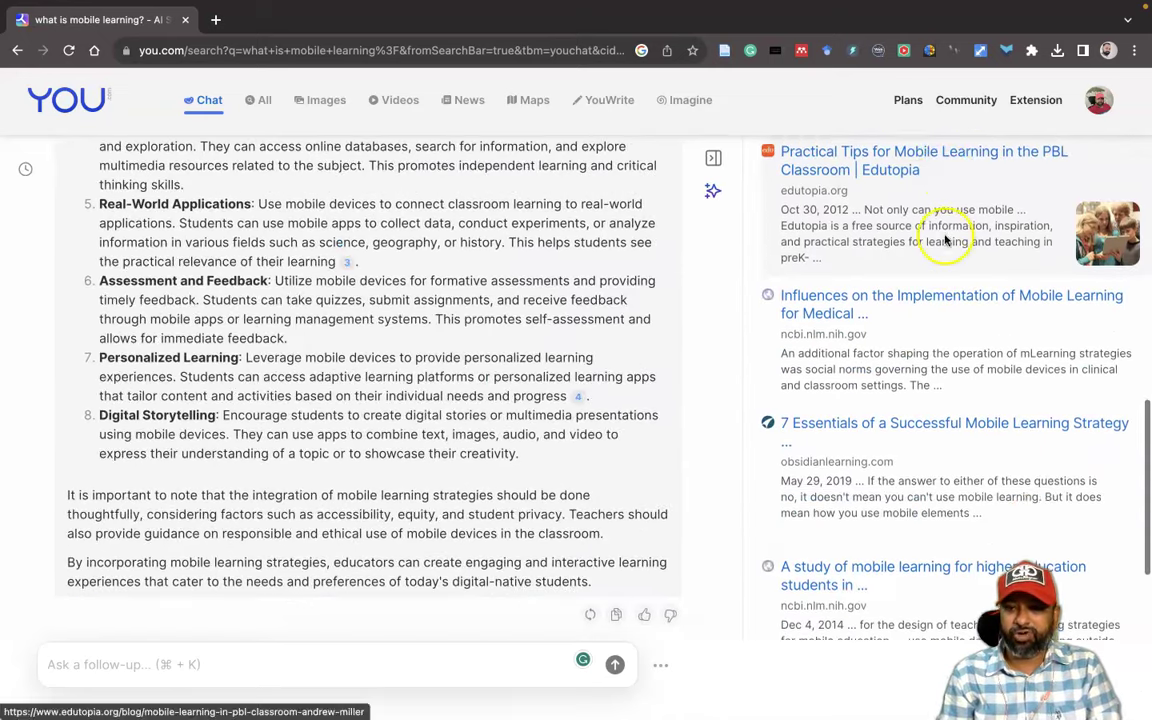
click(713, 163)
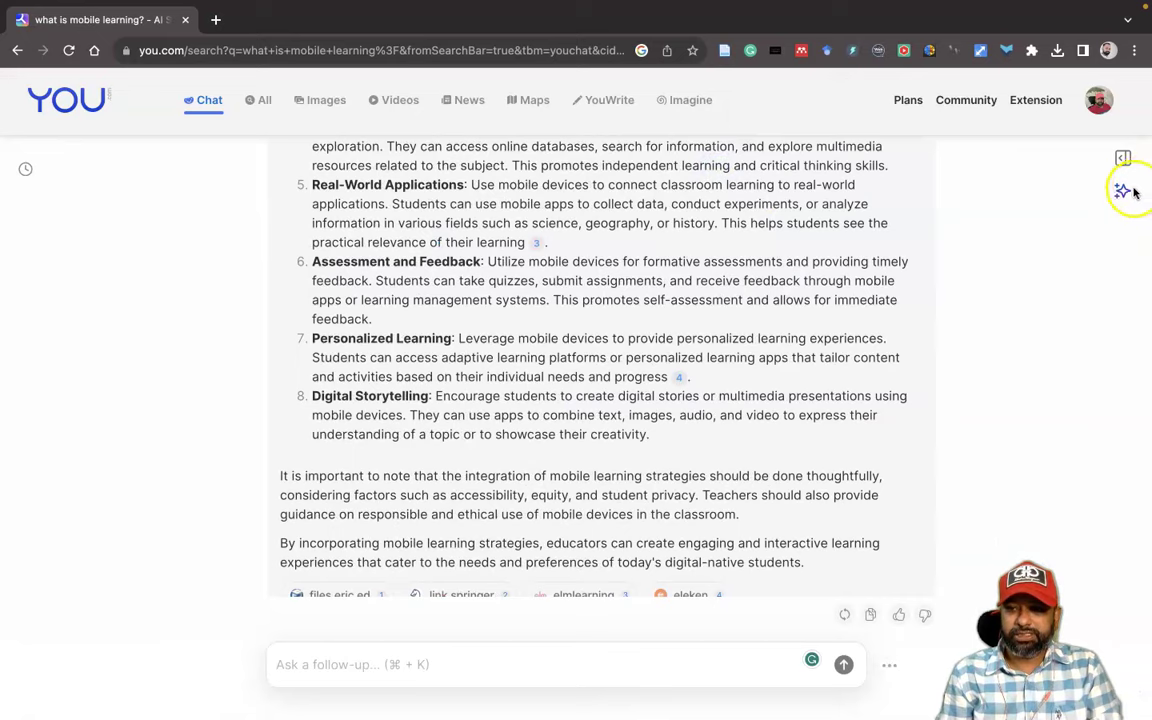
click(1124, 194)
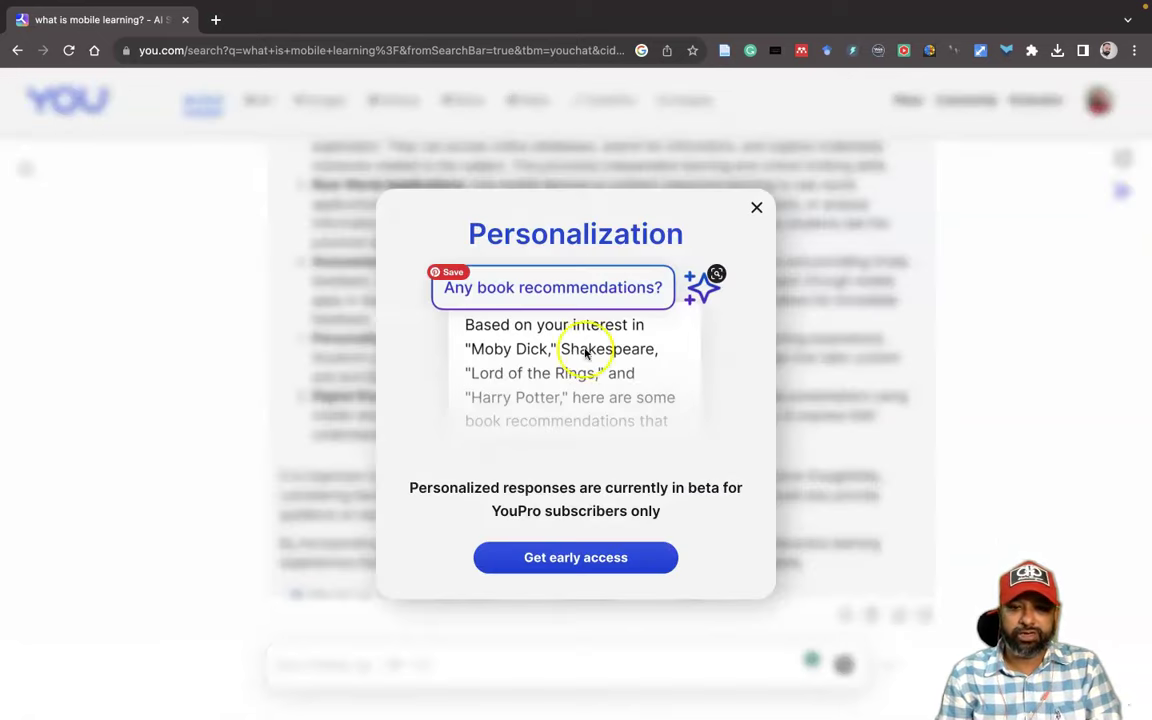
click(755, 207)
scroll(872, 291, up, 2)
scroll(875, 295, up, 10)
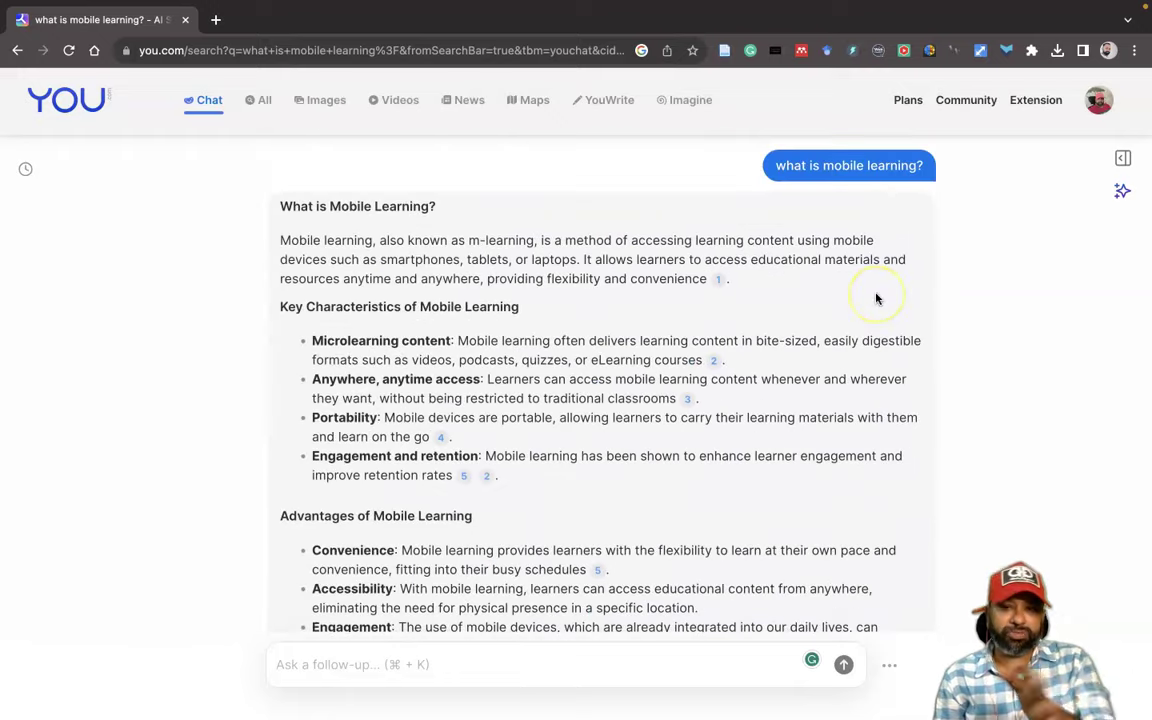